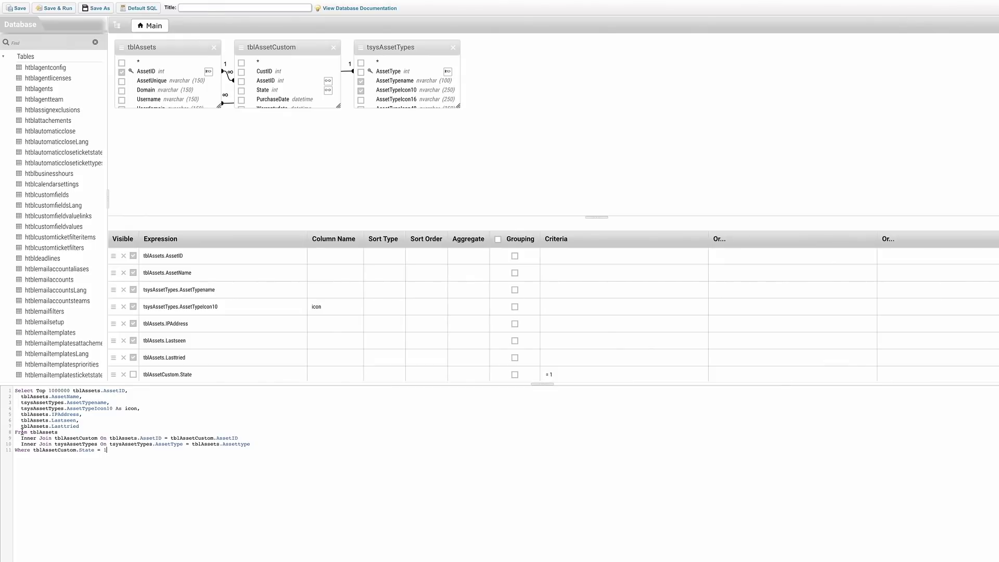
# Step: Swap the default report SQL for the prepared Firefox version-colouring query and apply it
pyautogui.moveTo(22, 431); pyautogui.dragTo(14, 397)
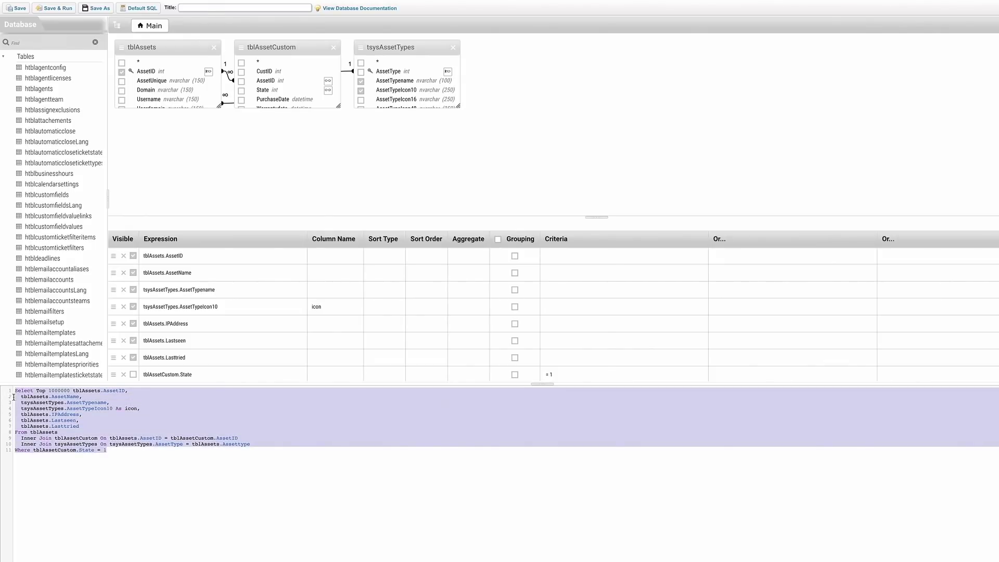
pyautogui.press('Delete')
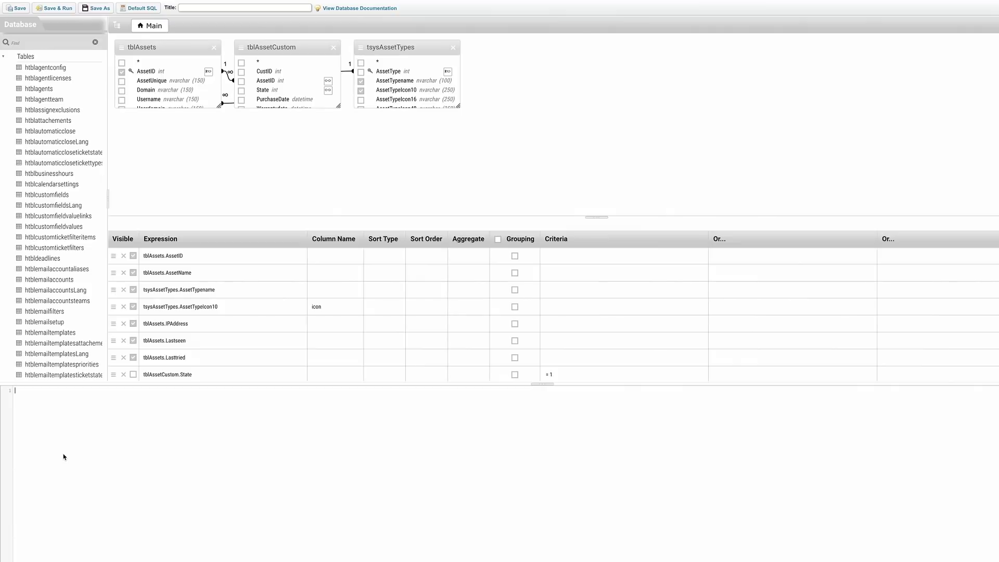
pyautogui.hotkey('ctrl', 'v')
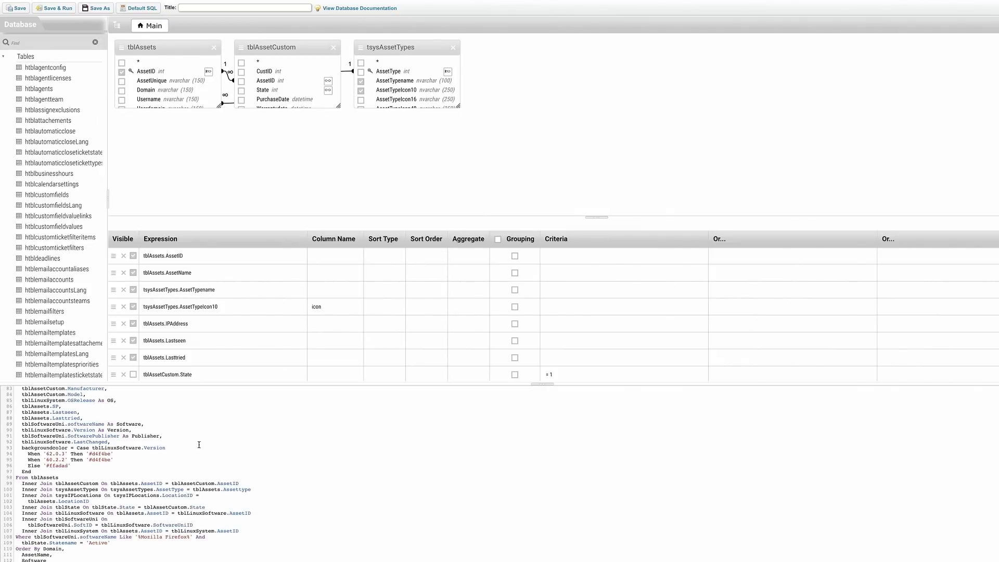
pyautogui.click(206, 142)
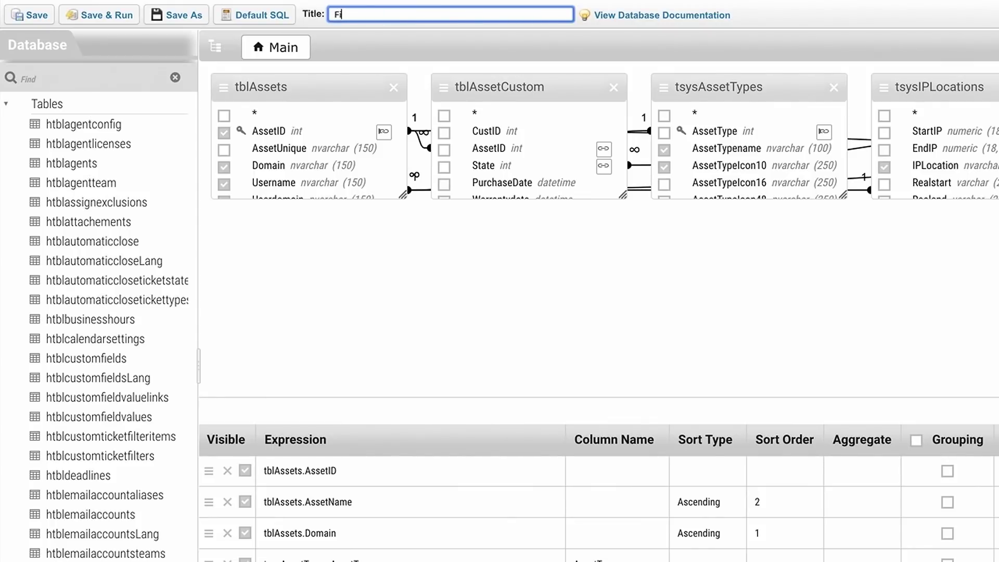
# Step: Title the report 'Firefox reports', then save and run it
pyautogui.write('refox')
pyautogui.write(' rep')
pyautogui.write('orts')
pyautogui.click(114, 24)
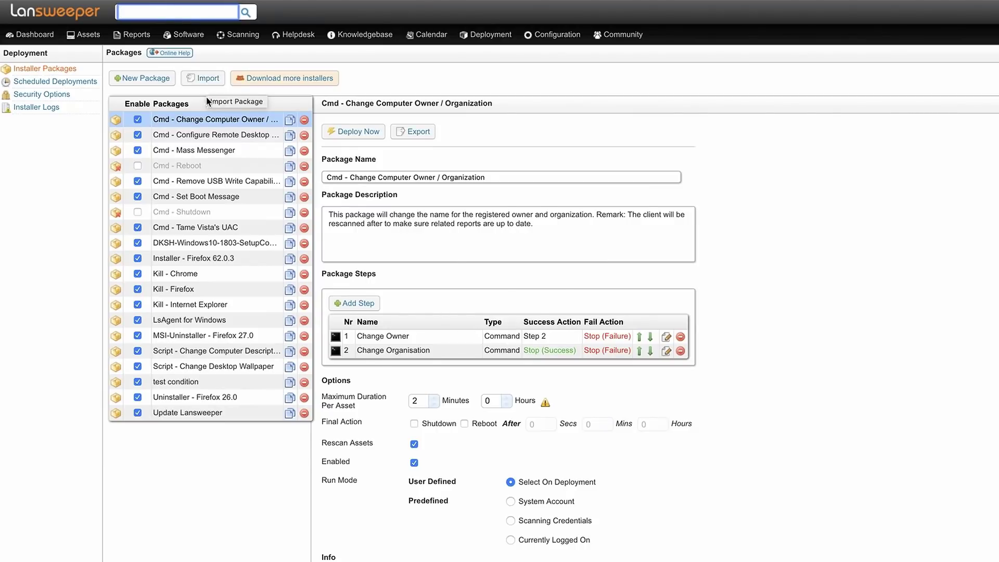
# Step: Open the 'Installer - Firefox 62.0.3' package details, leaving its name unchanged
pyautogui.click(223, 258)
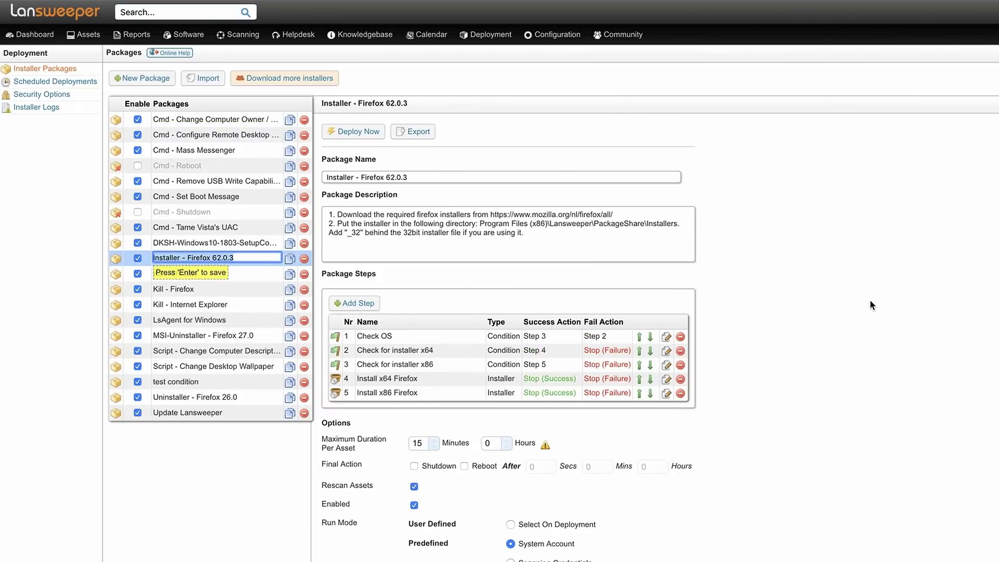
pyautogui.press('Return')
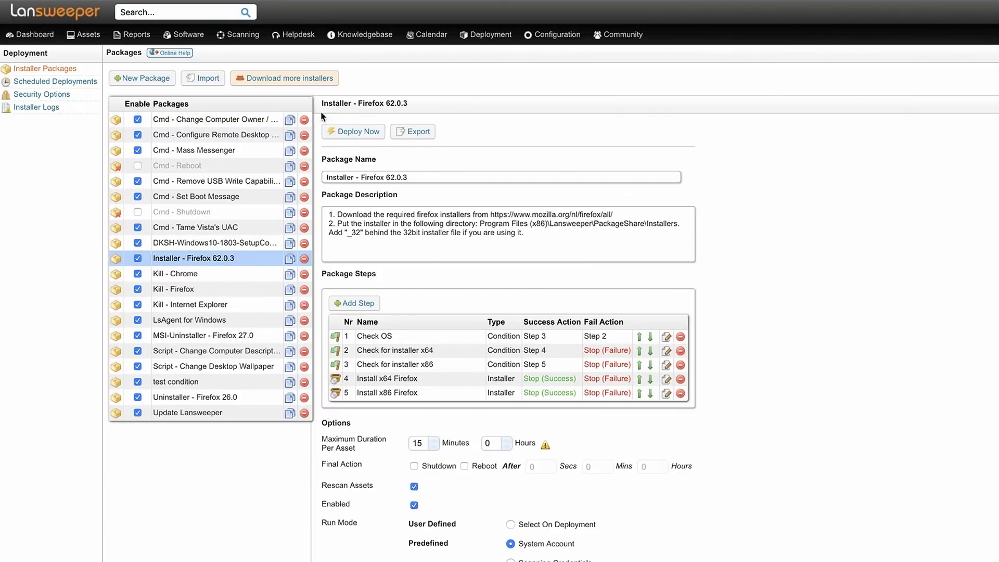
# Step: Start a Deploy Now run for the package targeting assets by report
pyautogui.click(357, 135)
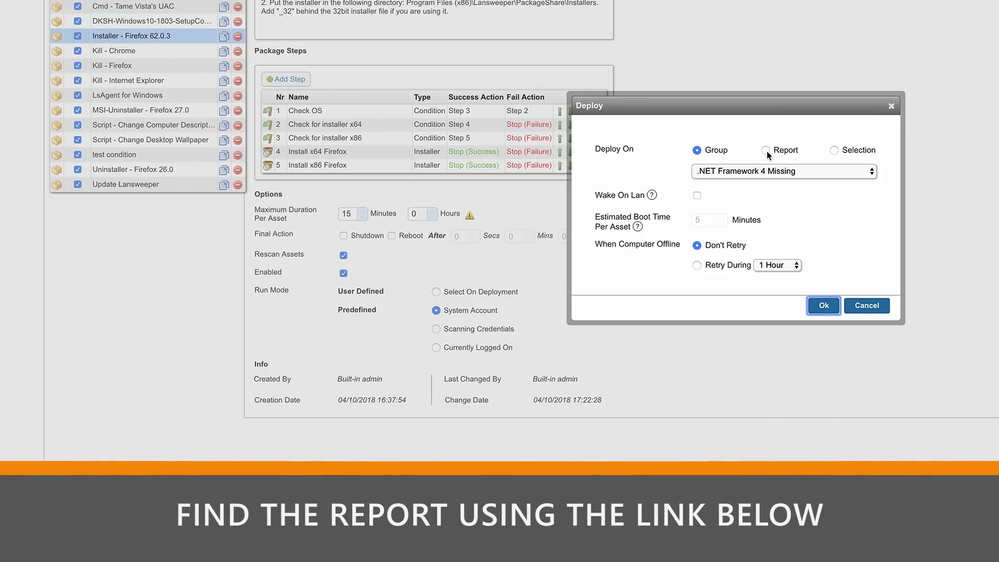
pyautogui.click(766, 151)
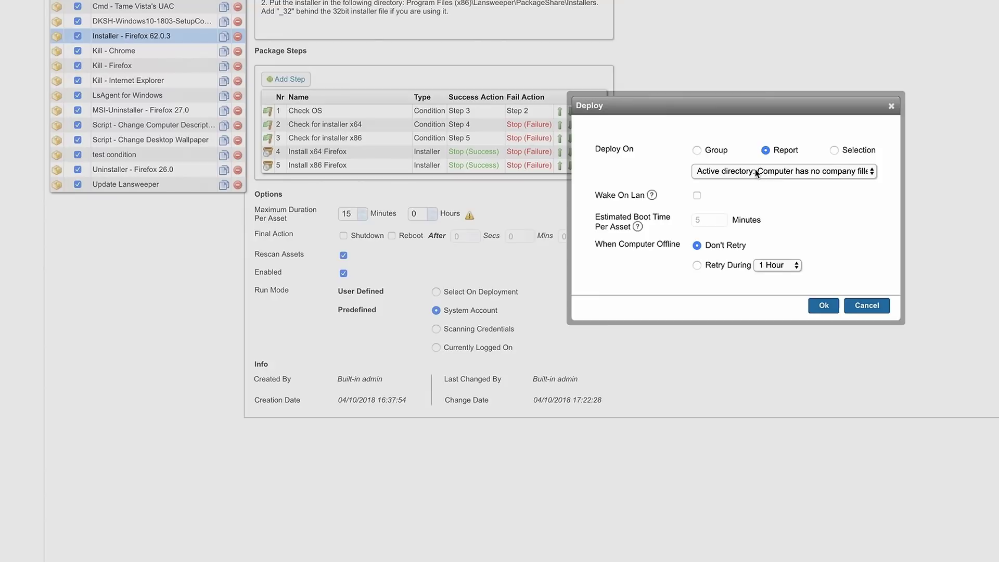
pyautogui.click(756, 173)
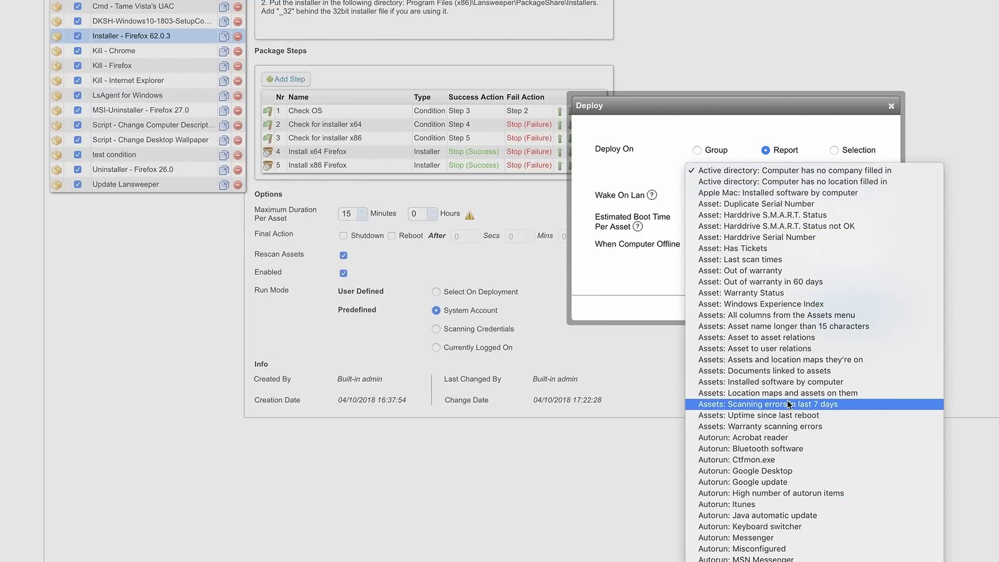
pyautogui.scroll(-2, 788, 402)
pyautogui.scroll(-10, 788, 405)
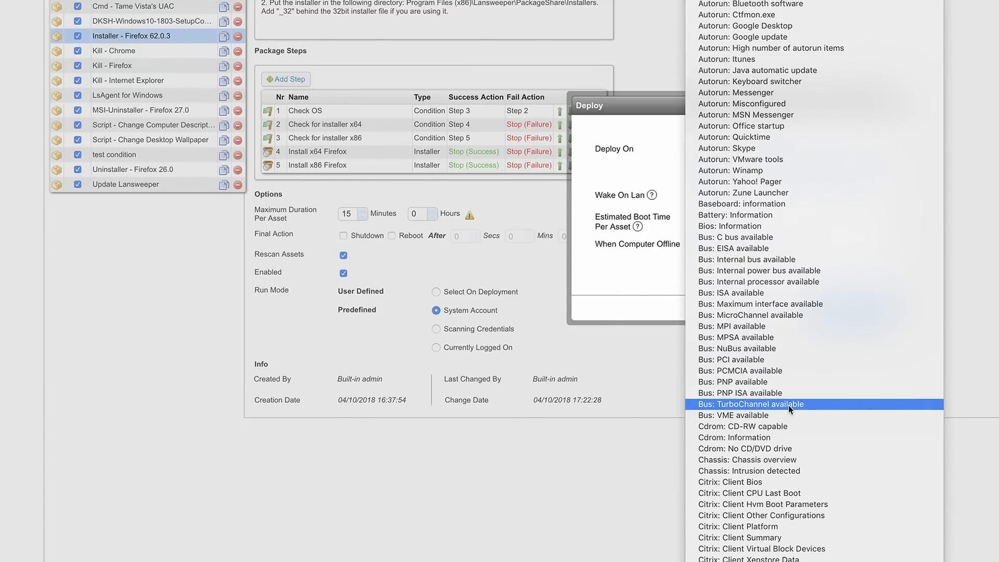
pyautogui.scroll(-10, 788, 408)
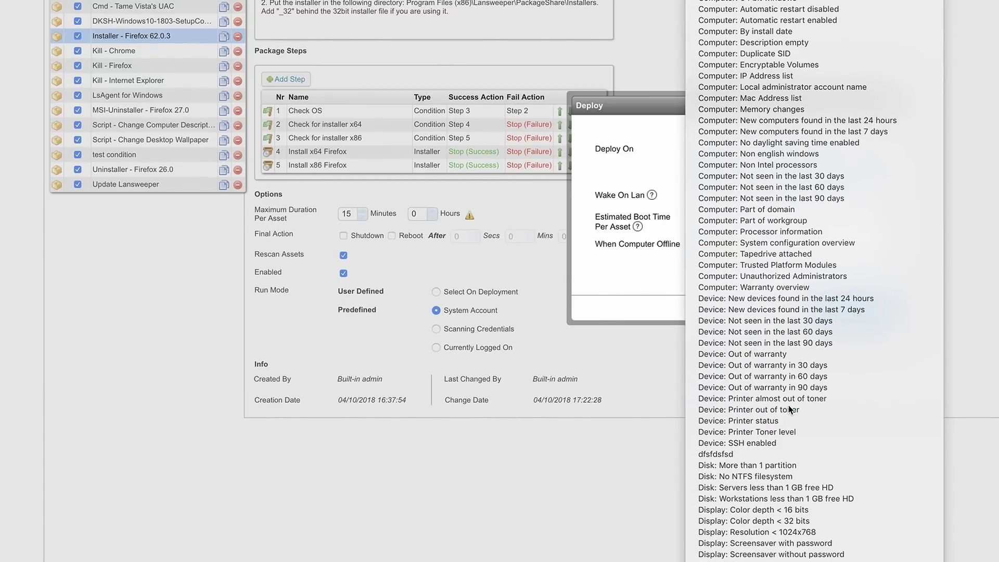
pyautogui.scroll(-1, 789, 409)
pyautogui.scroll(-3, 790, 437)
pyautogui.scroll(-10, 791, 439)
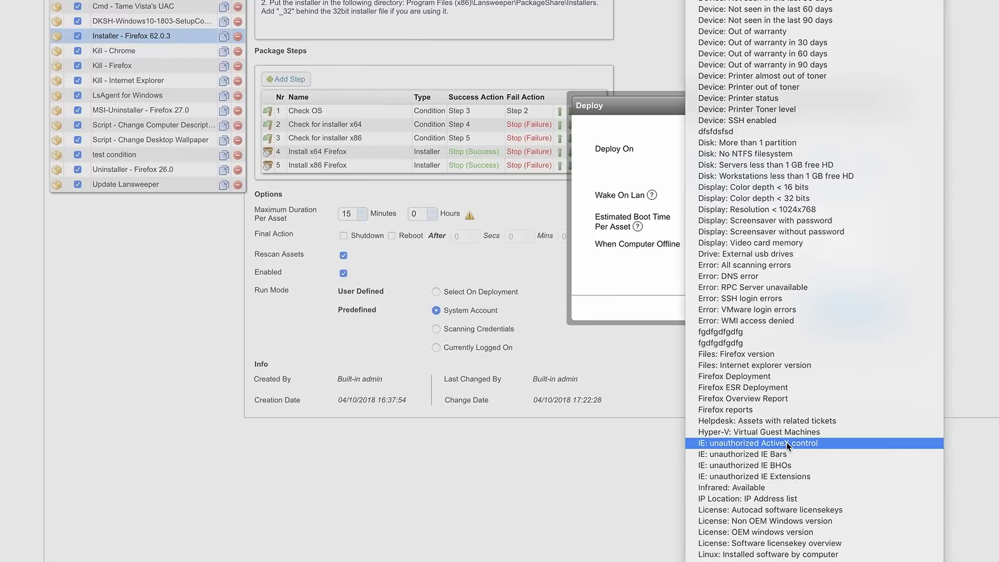
pyautogui.scroll(-2, 792, 422)
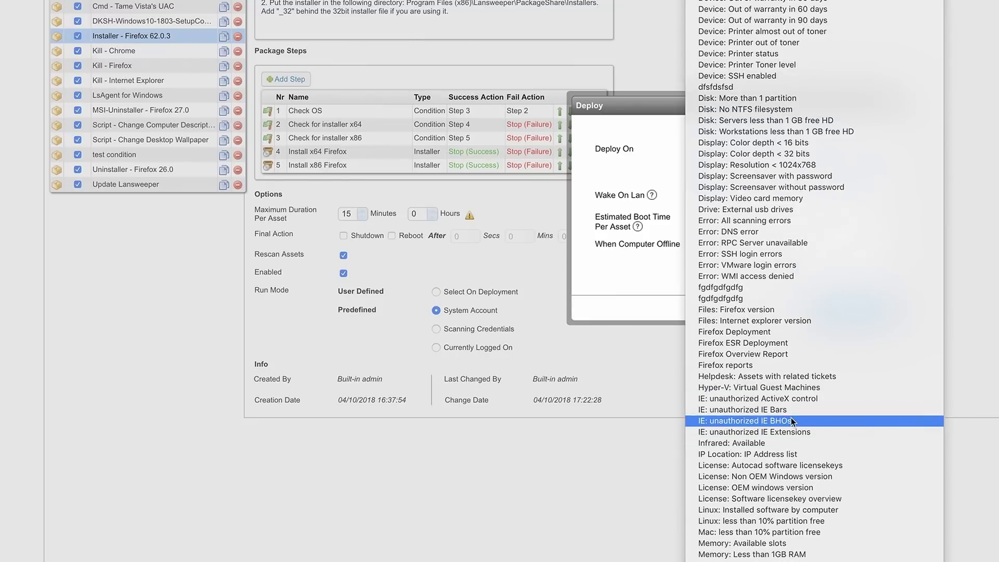
# Step: Choose the 'Firefox Deployment' report as the target and confirm the deployment
pyautogui.click(746, 333)
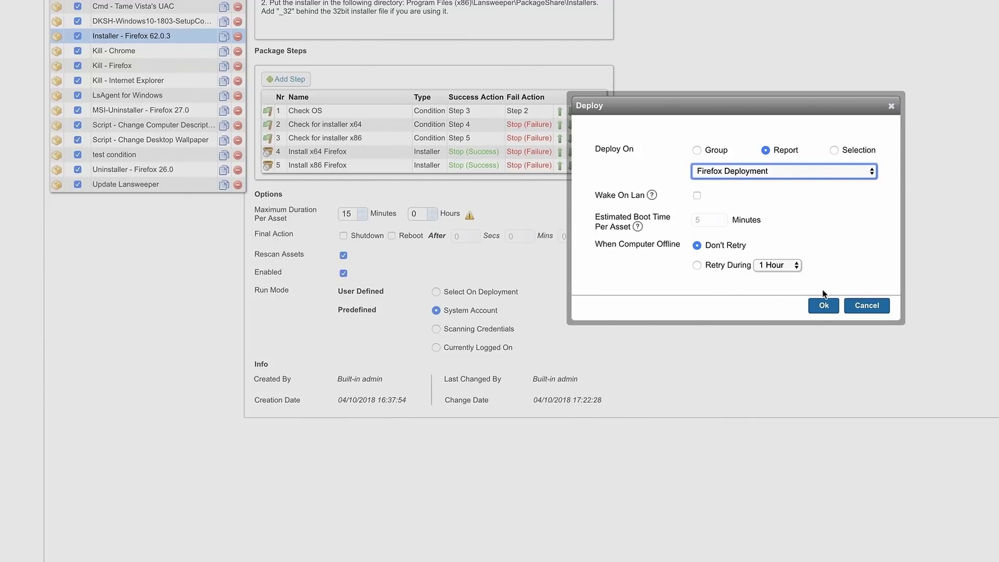
pyautogui.click(820, 307)
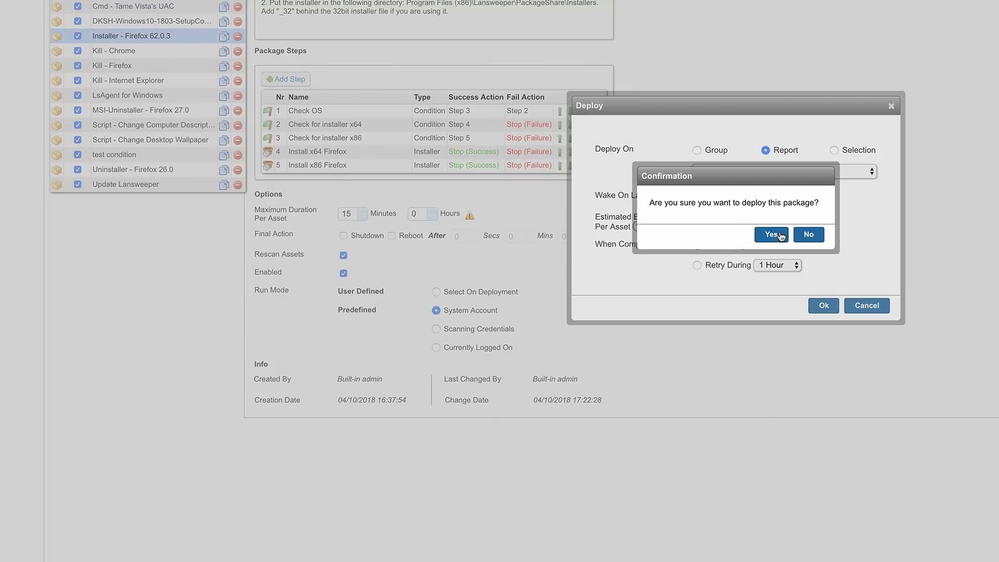
pyautogui.click(777, 237)
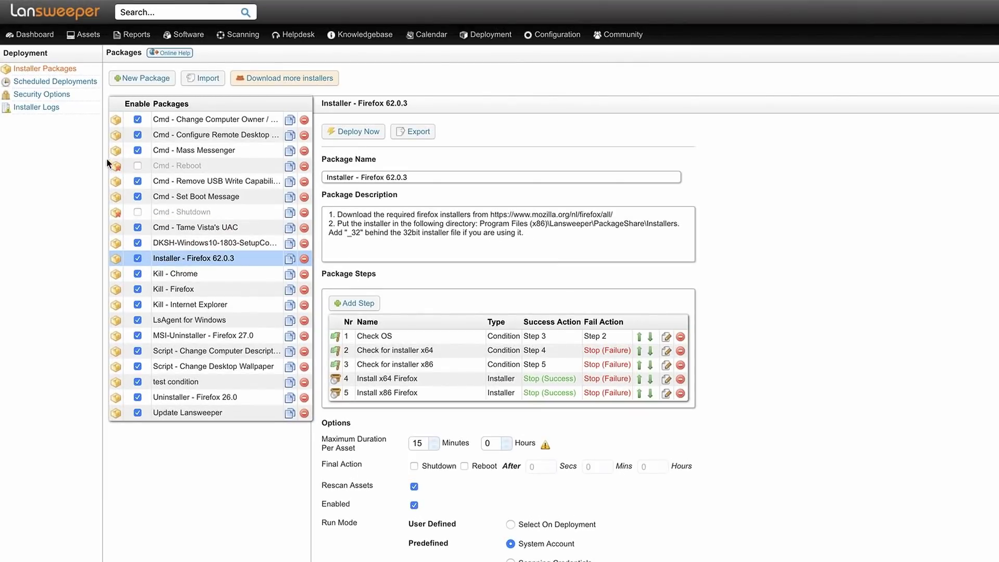
# Step: View the installer logs to check the Firefox 62.0.3 deployment result on TST-W10-ROE
pyautogui.click(39, 109)
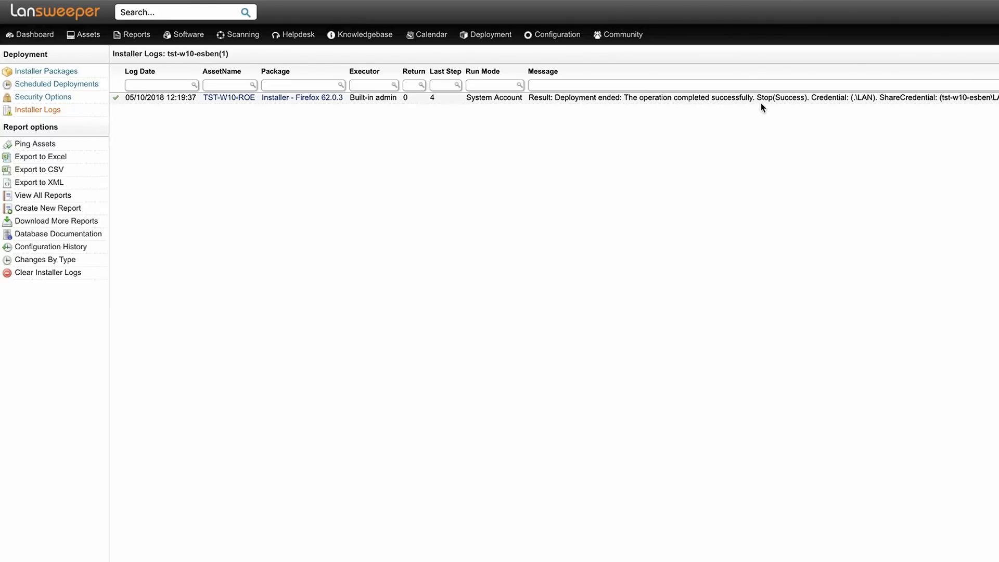
# Step: Search Lansweeper for 'firefox' to find the Firefox reports report
pyautogui.click(152, 11)
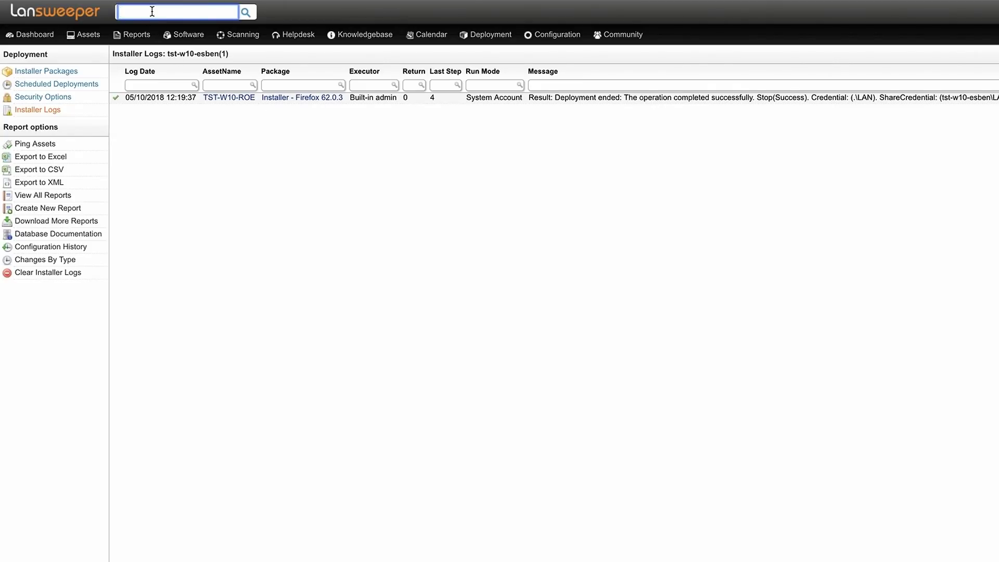
pyautogui.write('firefo')
pyautogui.write('x')
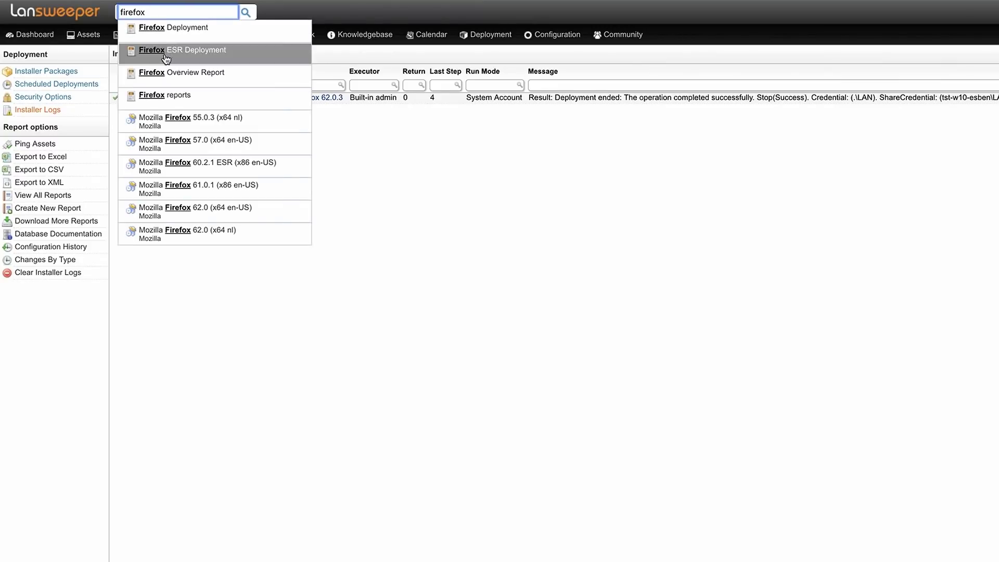
# Step: Open 'Firefox reports' from the search results to check TST-W10-ROE shows green
pyautogui.click(196, 100)
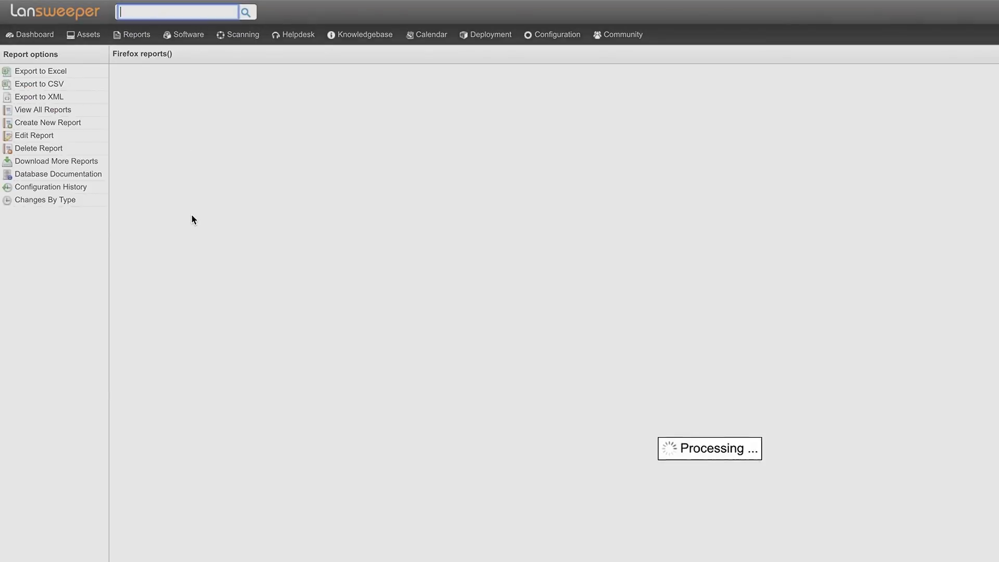